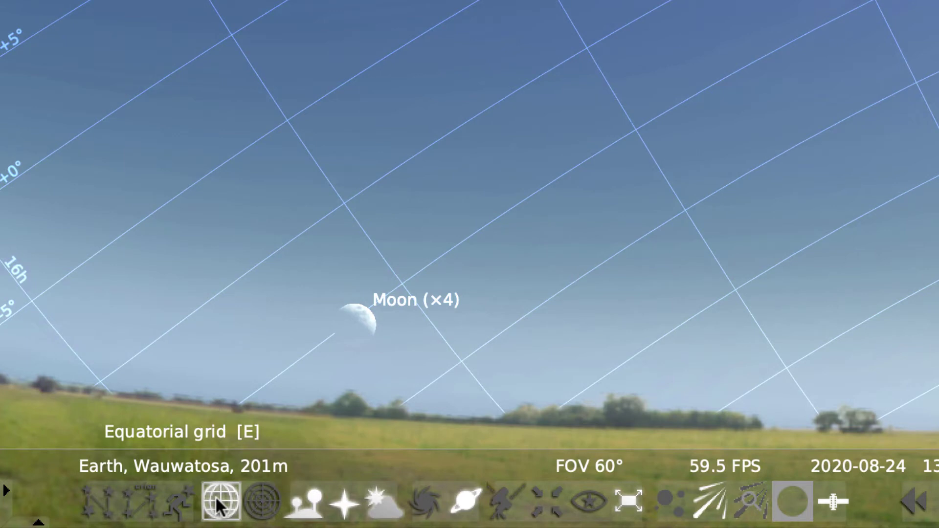
Turn on constellation art and constellation labels, and show the constellations above the southern horizon around Hydra
{"action": "left_click", "coordinate": [177, 496]}
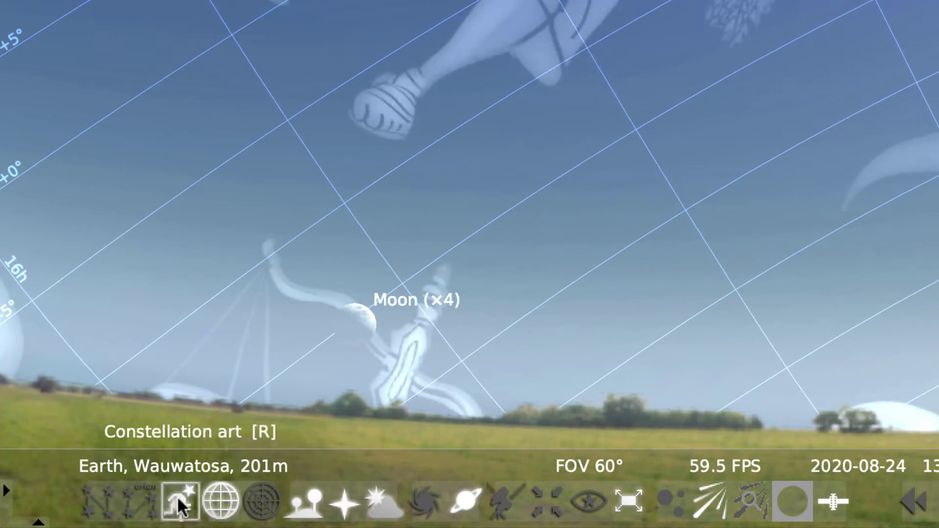
{"action": "left_click", "coordinate": [136, 498]}
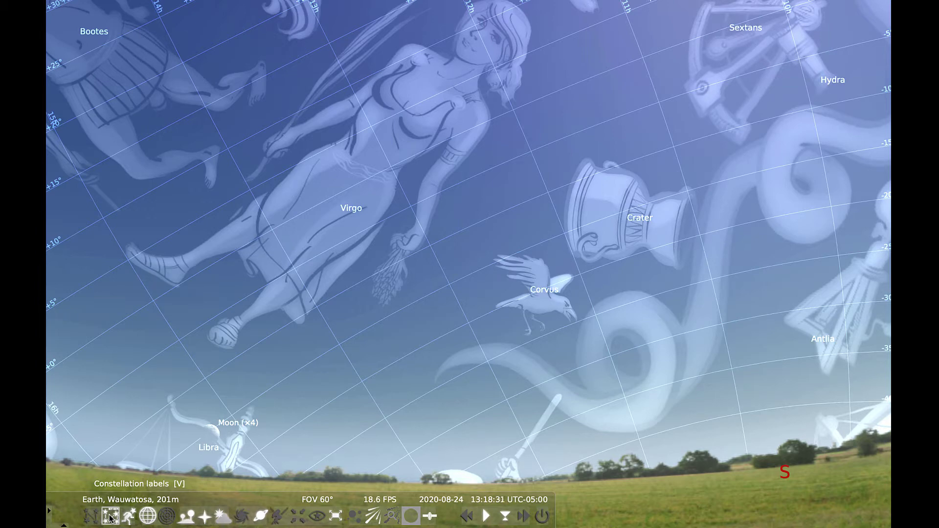
{"action": "left_click_drag", "start_coordinate": [403, 469], "coordinate": [336, 453]}
{"action": "left_click_drag", "start_coordinate": [453, 465], "coordinate": [269, 458]}
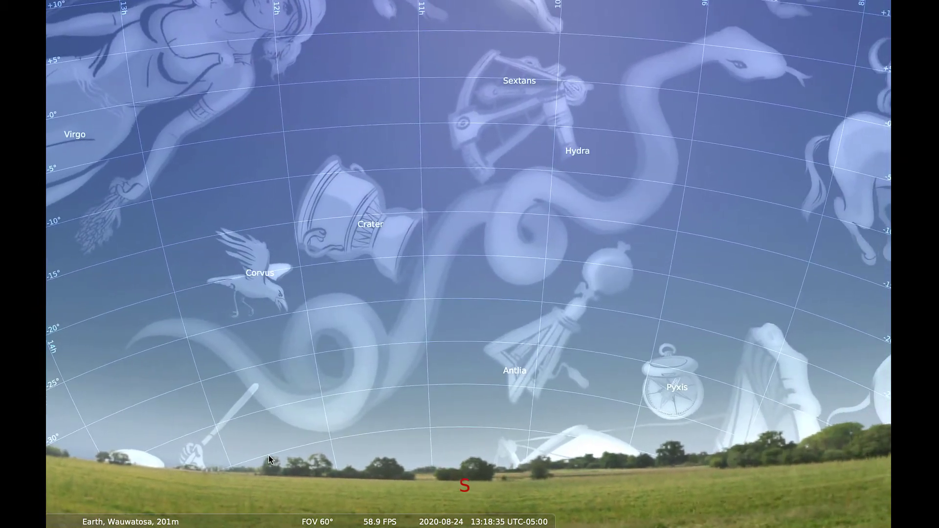
{"action": "left_click_drag", "start_coordinate": [403, 410], "coordinate": [401, 439]}
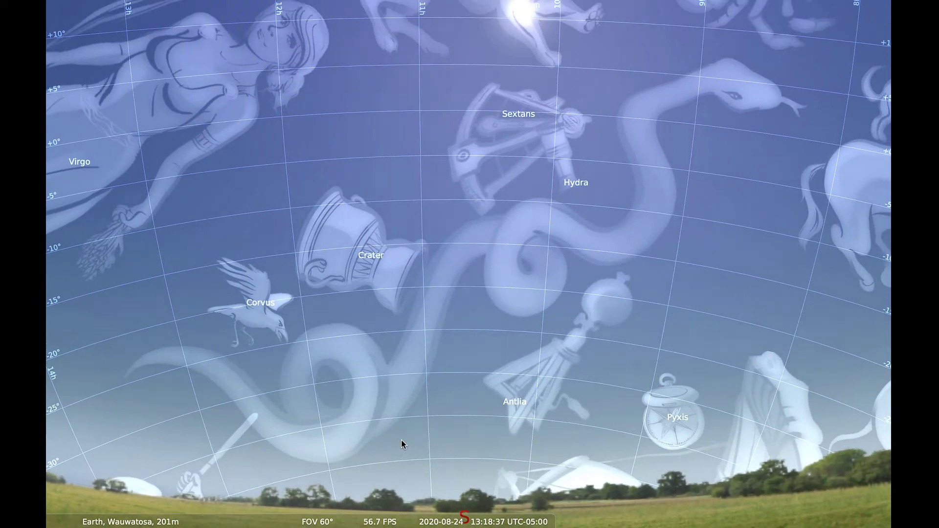
{"action": "left_click_drag", "start_coordinate": [411, 364], "coordinate": [411, 409]}
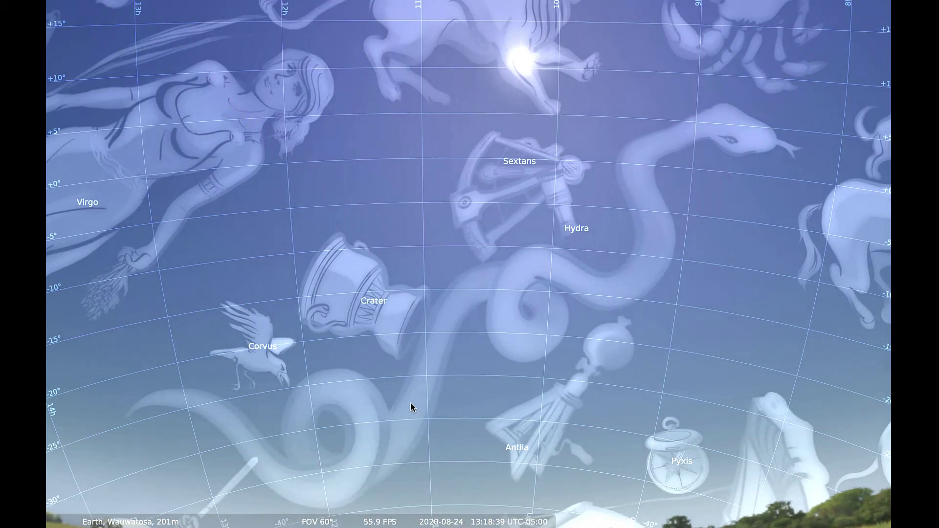
{"action": "left_click_drag", "start_coordinate": [408, 439], "coordinate": [420, 373]}
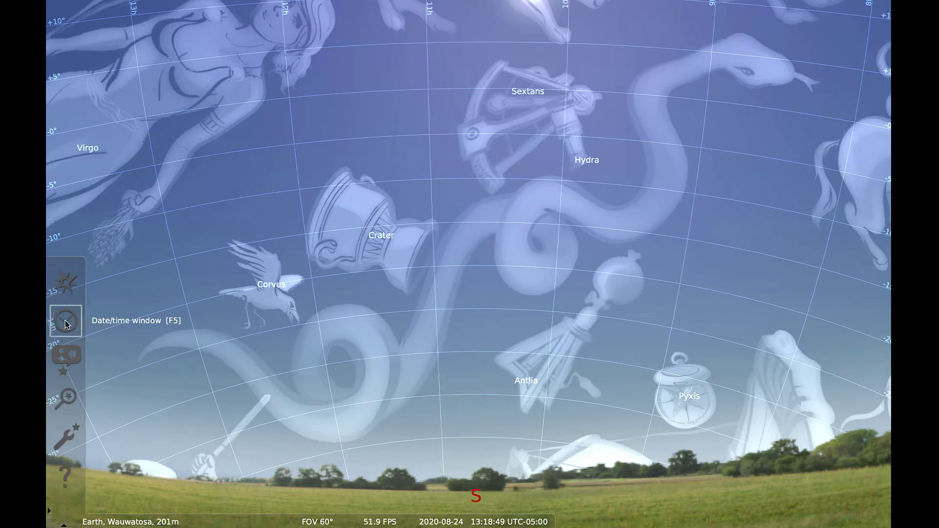
Open the date and time window, place it clear of the constellations, and set the hour back to 9
{"action": "left_click", "coordinate": [65, 325]}
{"action": "left_click_drag", "start_coordinate": [245, 431], "coordinate": [691, 436]}
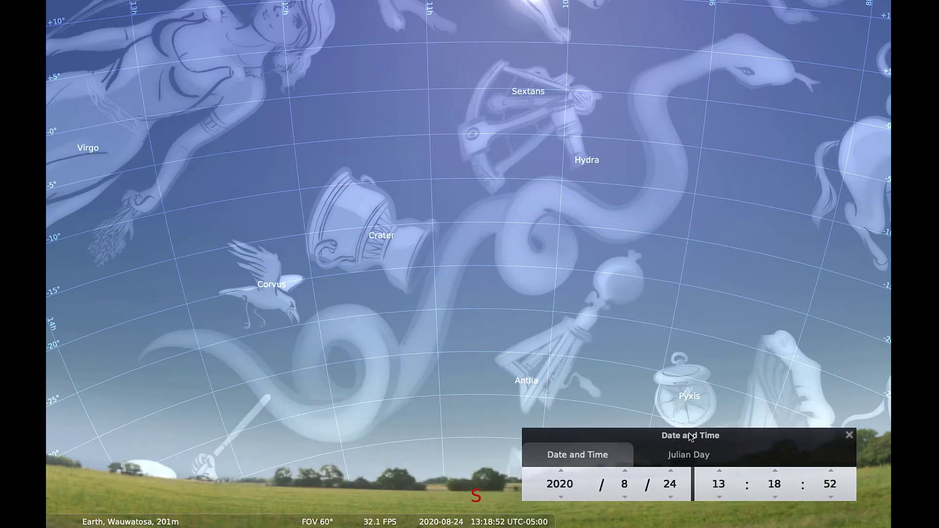
{"action": "left_click", "coordinate": [721, 495]}
{"action": "left_click", "coordinate": [721, 495]}
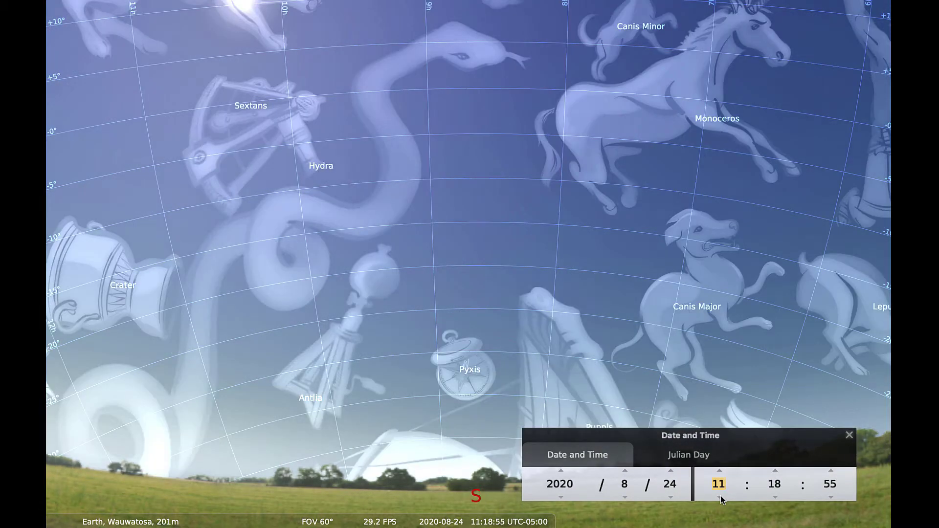
{"action": "left_click", "coordinate": [721, 495]}
{"action": "left_click", "coordinate": [721, 495]}
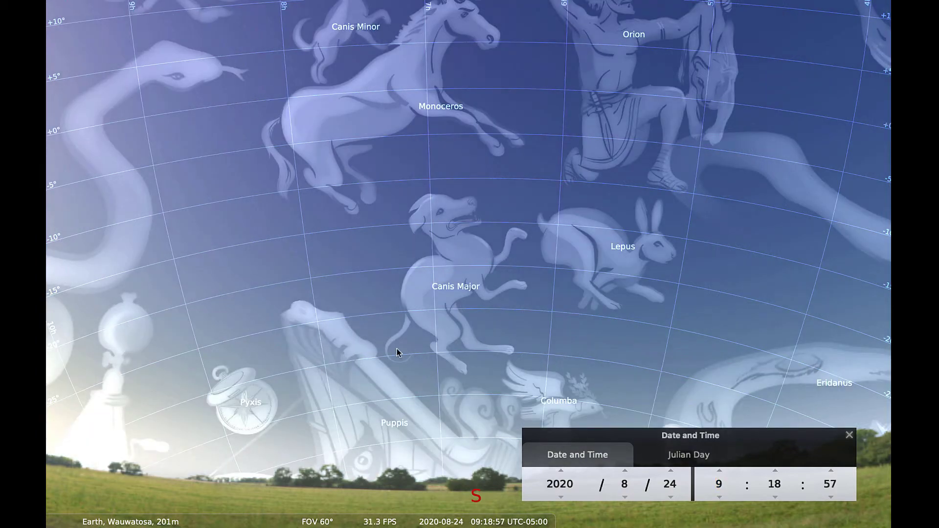
Set the hour back to 1 on 2020-08-24 to show the night sky
{"action": "left_click_drag", "start_coordinate": [397, 349], "coordinate": [583, 327]}
{"action": "left_click_drag", "start_coordinate": [475, 326], "coordinate": [527, 356]}
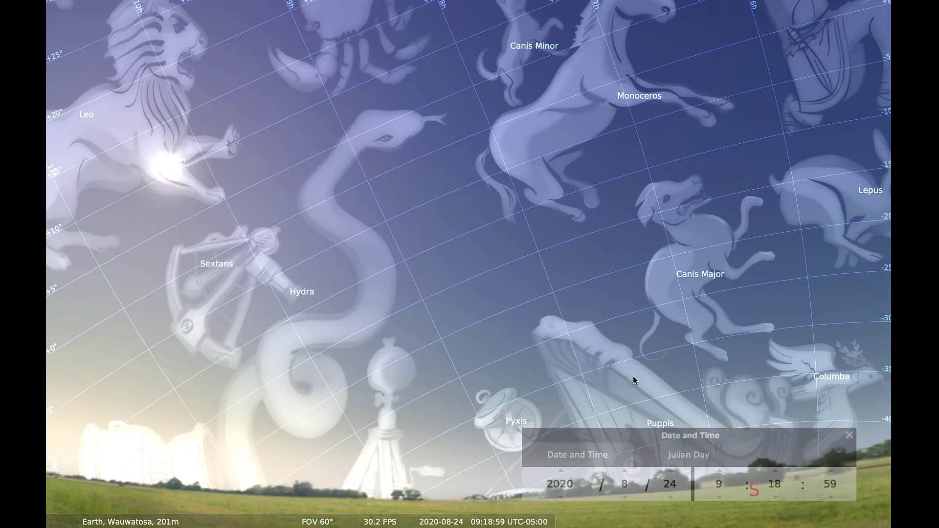
{"action": "left_click", "coordinate": [720, 497]}
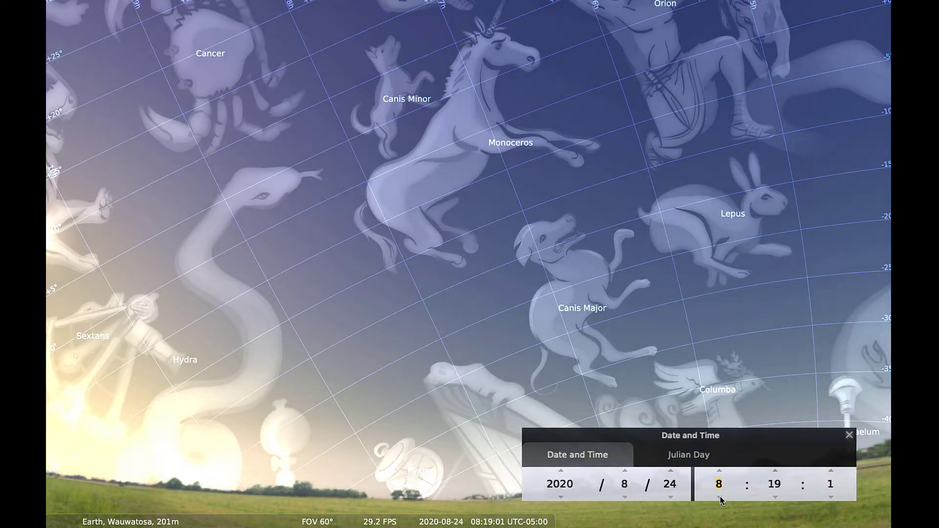
{"action": "left_click", "coordinate": [720, 498]}
{"action": "left_click", "coordinate": [720, 497]}
{"action": "left_click", "coordinate": [720, 497]}
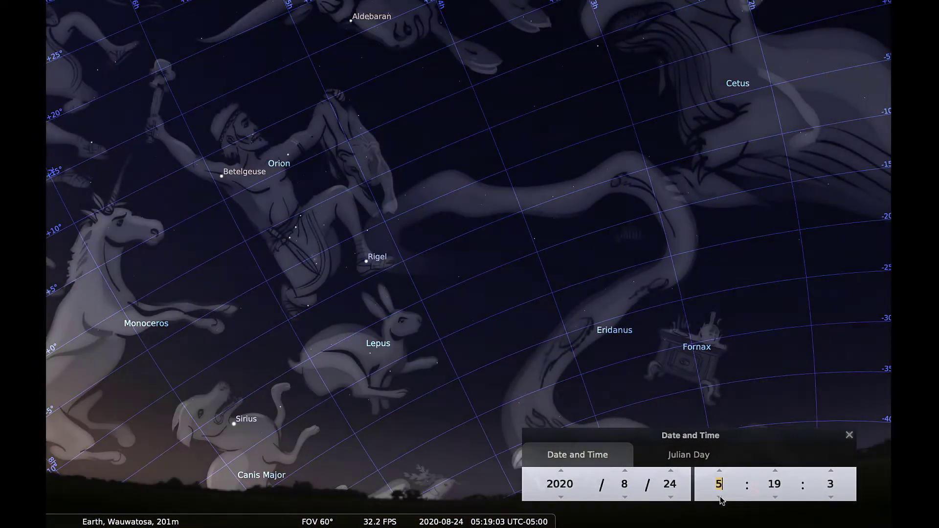
{"action": "left_click", "coordinate": [720, 497]}
{"action": "left_click", "coordinate": [719, 497]}
{"action": "left_click", "coordinate": [720, 497]}
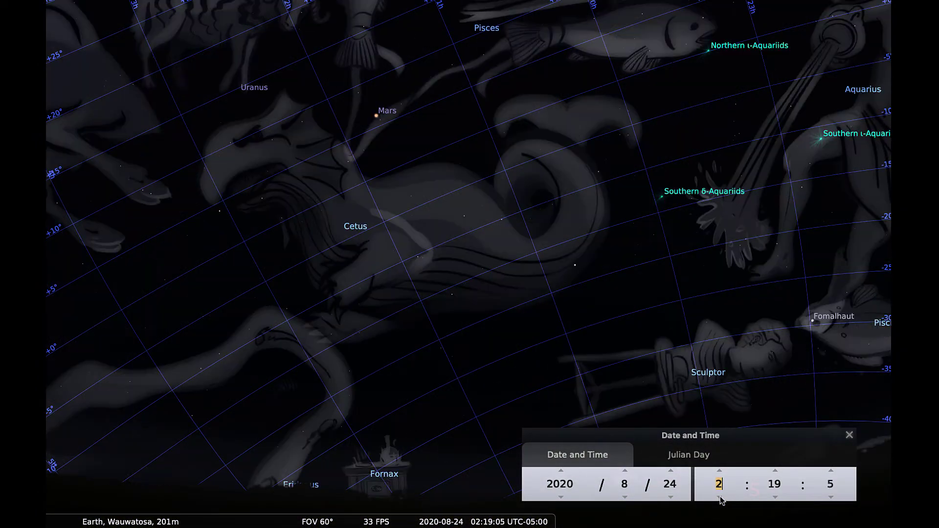
{"action": "left_click", "coordinate": [720, 497]}
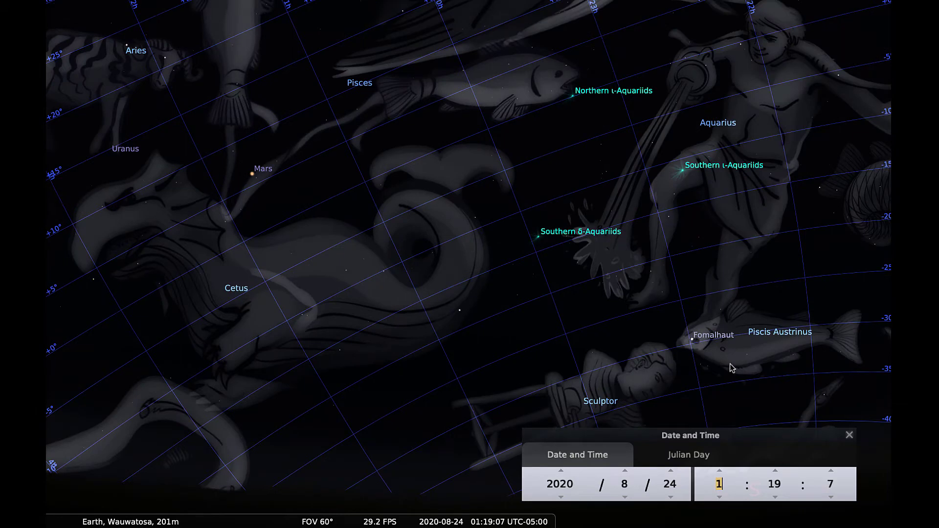
Close the date and time window and survey the night sky from Jupiter and Saturn round to Taurus in the east
{"action": "left_click_drag", "start_coordinate": [775, 349], "coordinate": [512, 355]}
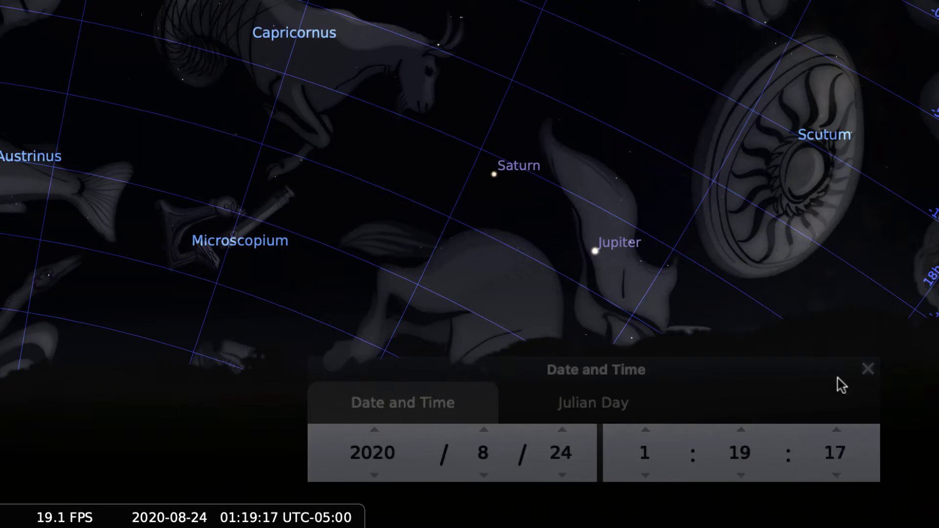
{"action": "left_click", "coordinate": [869, 371]}
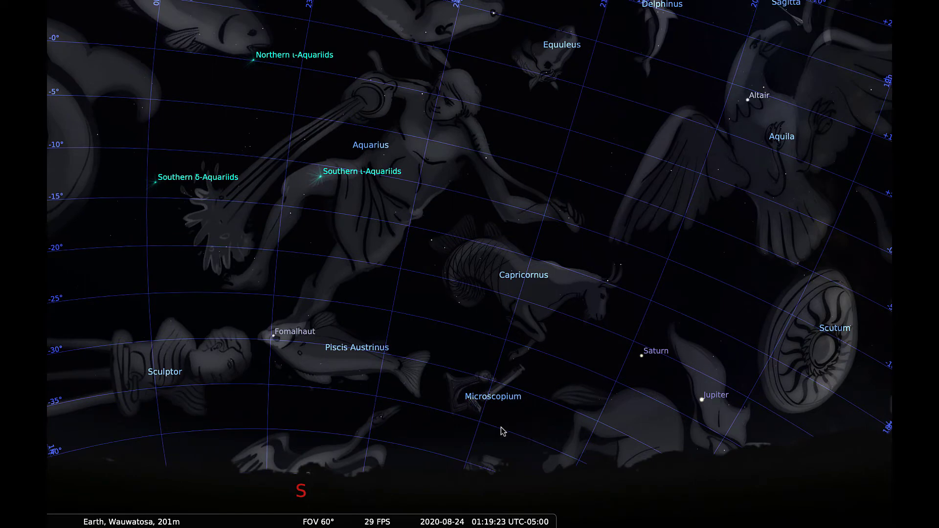
{"action": "left_click_drag", "start_coordinate": [413, 439], "coordinate": [497, 434]}
{"action": "left_click_drag", "start_coordinate": [315, 445], "coordinate": [443, 419]}
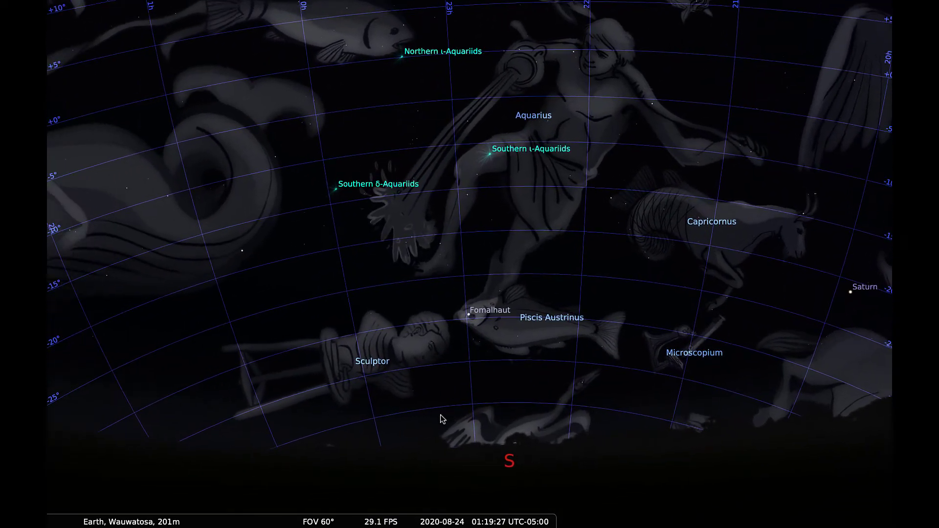
{"action": "left_click_drag", "start_coordinate": [281, 416], "coordinate": [421, 409]}
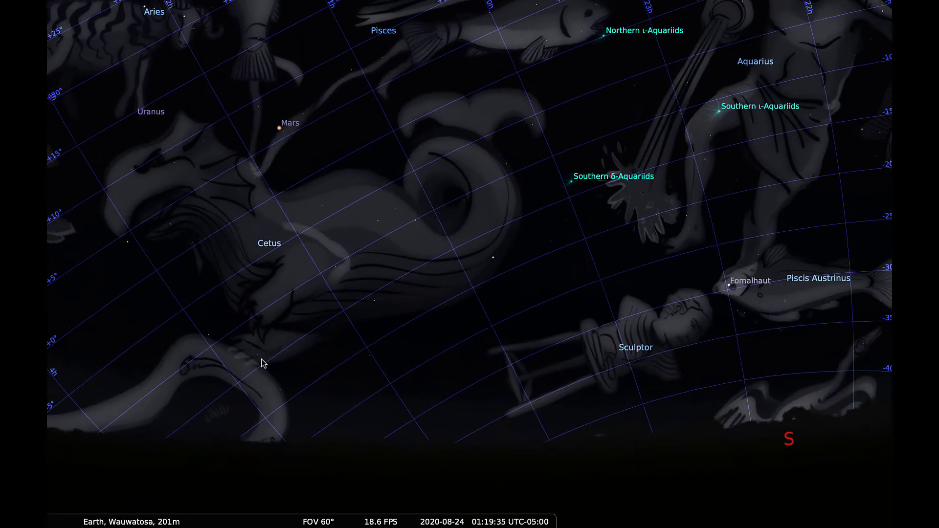
{"action": "left_click_drag", "start_coordinate": [263, 363], "coordinate": [346, 365]}
{"action": "left_click_drag", "start_coordinate": [216, 357], "coordinate": [354, 369]}
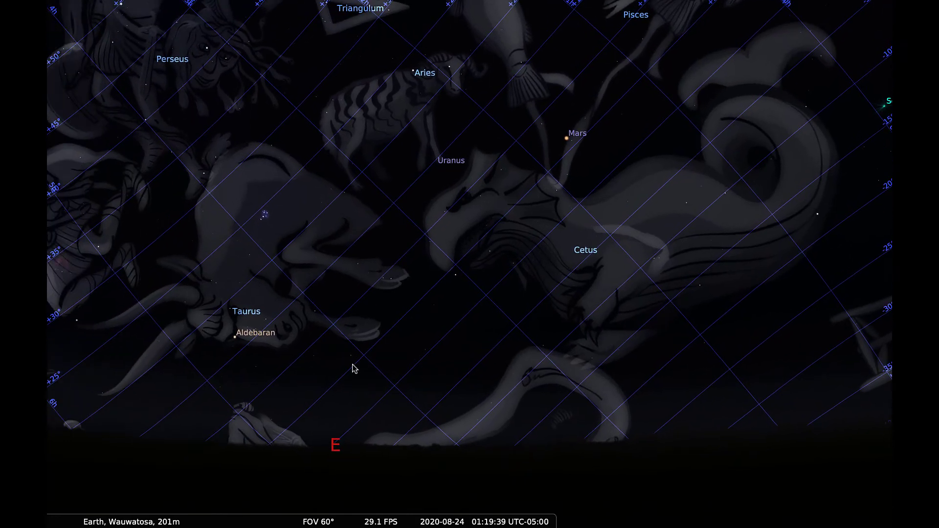
Run time forward at increased speed to about 04:25 while watching the eastern horizon, and restore the normal rate
{"action": "mouse_move", "coordinate": [494, 520]}
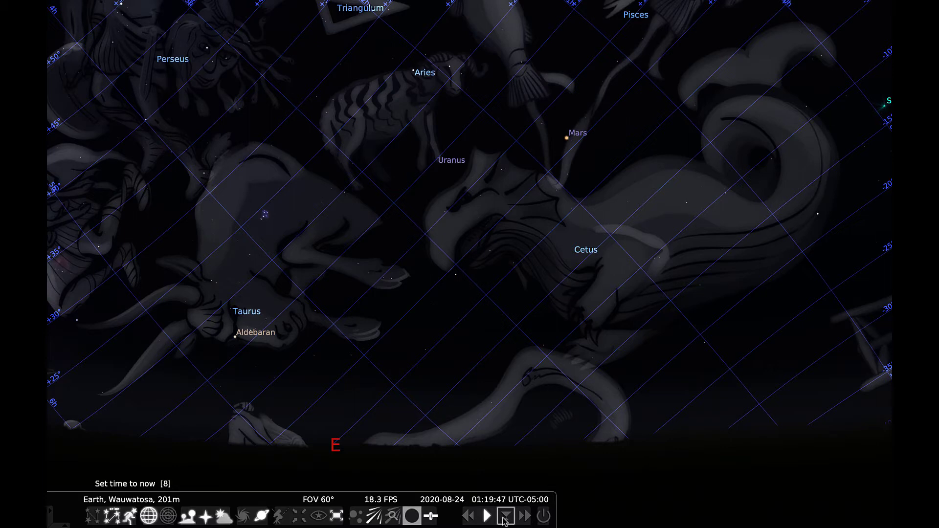
{"action": "left_click", "coordinate": [524, 521]}
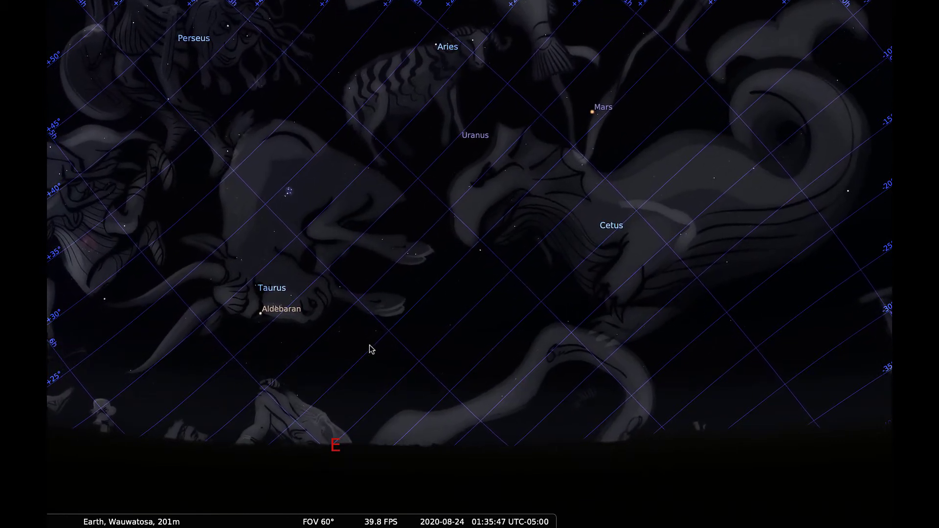
{"action": "left_click_drag", "start_coordinate": [348, 361], "coordinate": [428, 356]}
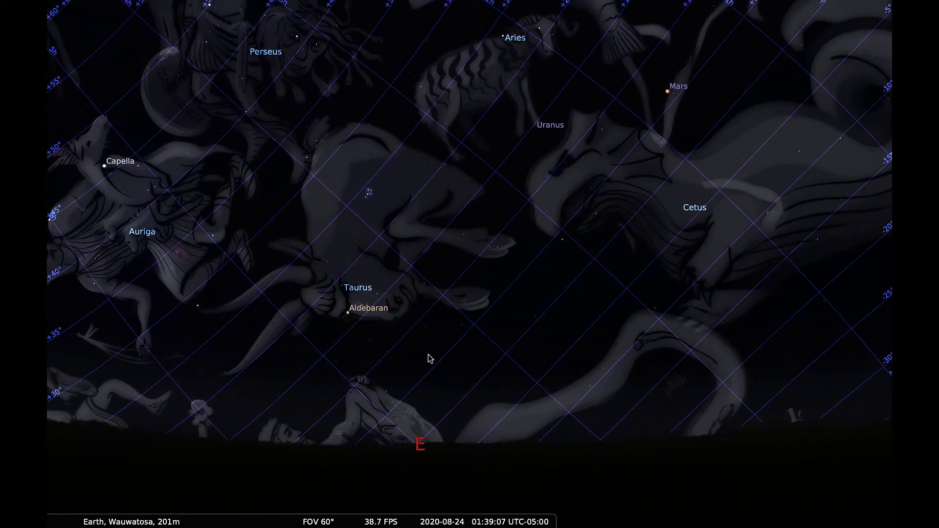
{"action": "left_click_drag", "start_coordinate": [371, 357], "coordinate": [442, 352]}
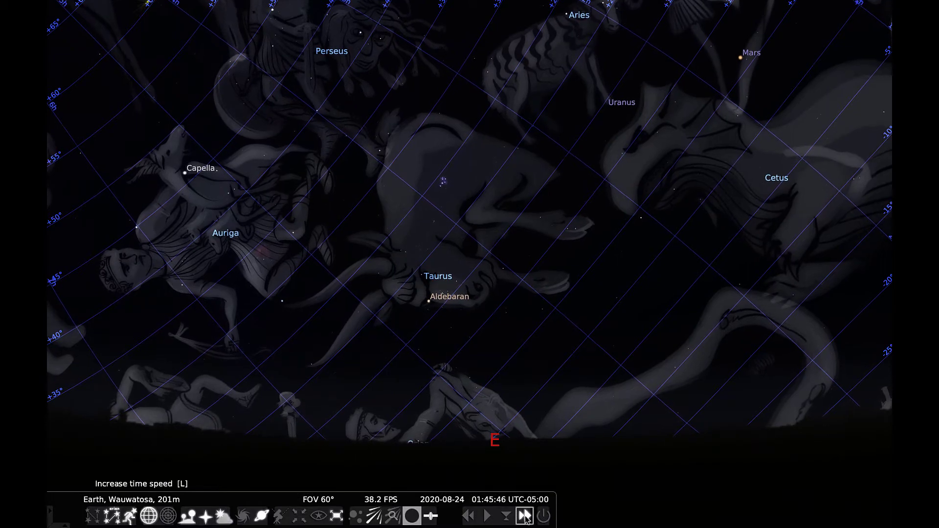
{"action": "left_click", "coordinate": [524, 516]}
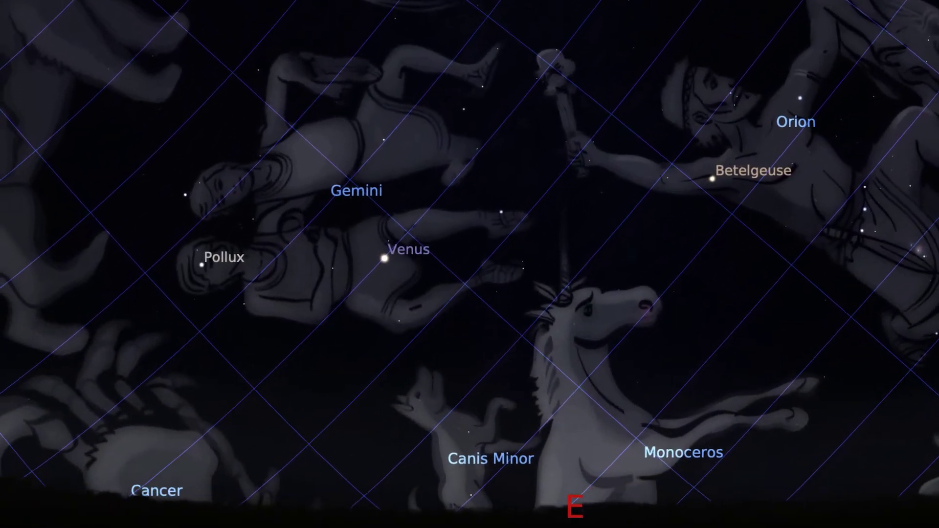
{"action": "left_click", "coordinate": [603, 527]}
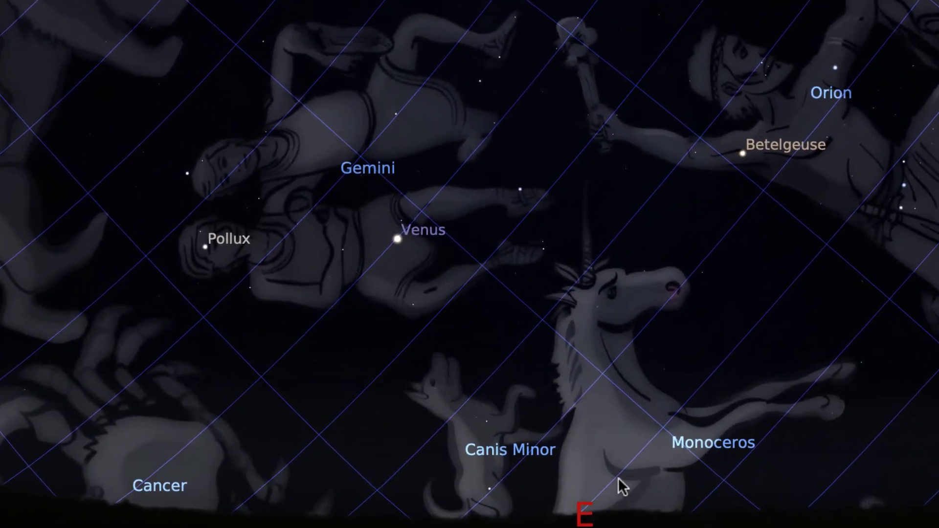
With Orion in view, speed time up to the morning sky at about 06:25 and return it to the normal rate
{"action": "mouse_move", "coordinate": [617, 464]}
{"action": "left_mouse_down"}
{"action": "mouse_move", "coordinate": [468, 448]}
{"action": "mouse_move", "coordinate": [441, 467]}
{"action": "left_mouse_up"}
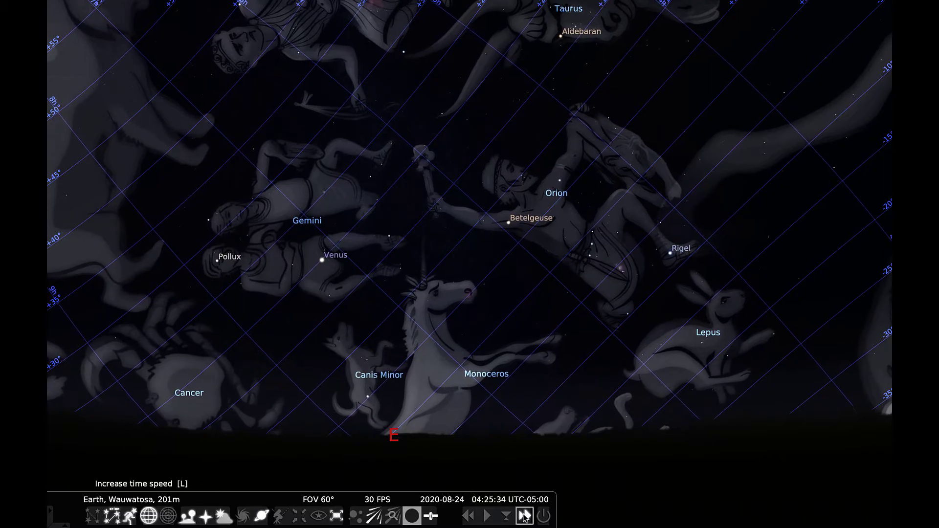
{"action": "left_click", "coordinate": [525, 517]}
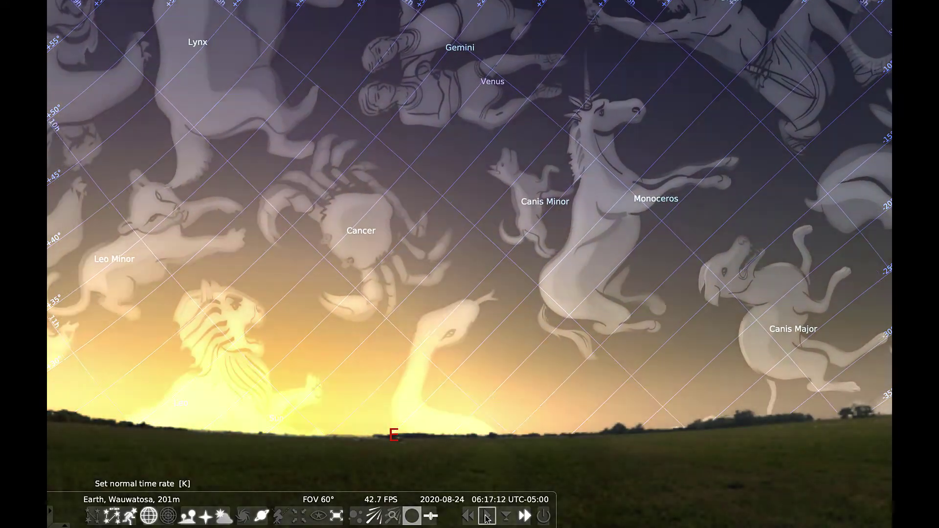
{"action": "left_click", "coordinate": [487, 518]}
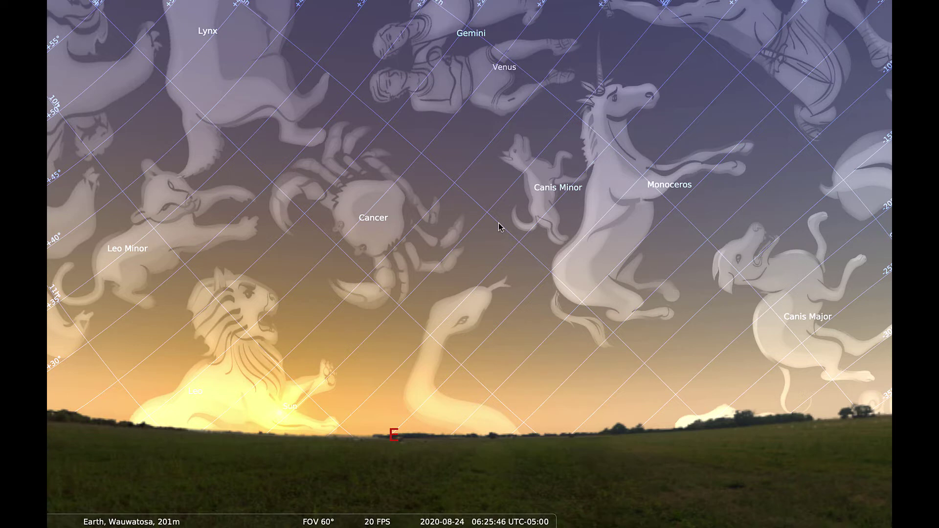
{"action": "mouse_move", "coordinate": [414, 4]}
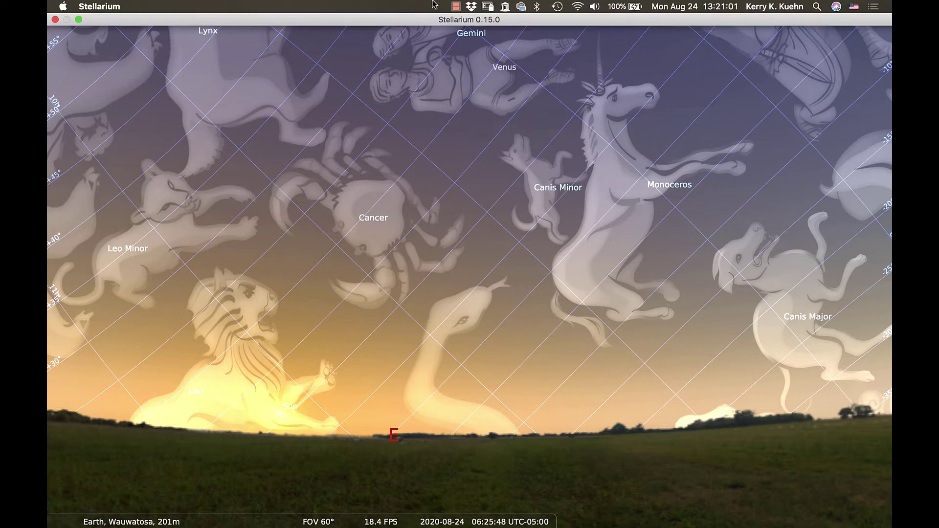
{"action": "left_click", "coordinate": [456, 7]}
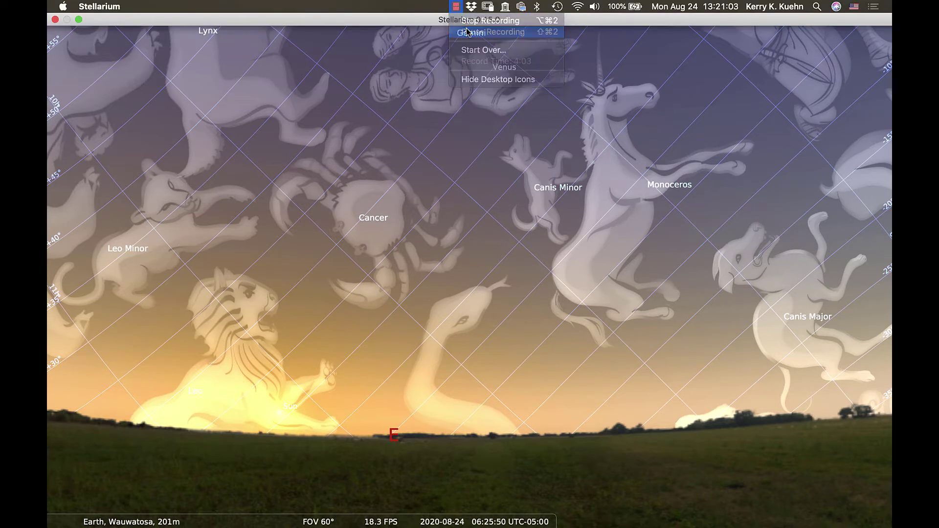
{"action": "left_click", "coordinate": [467, 32]}
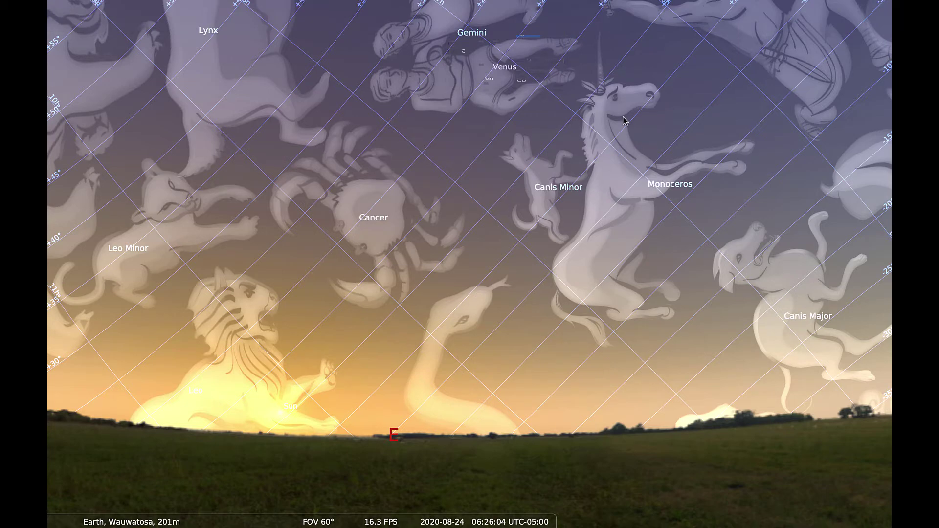
Bring Orion and Canis Major in the southeastern sky into view and turn off the atmosphere
{"action": "left_click_drag", "start_coordinate": [627, 121], "coordinate": [473, 145]}
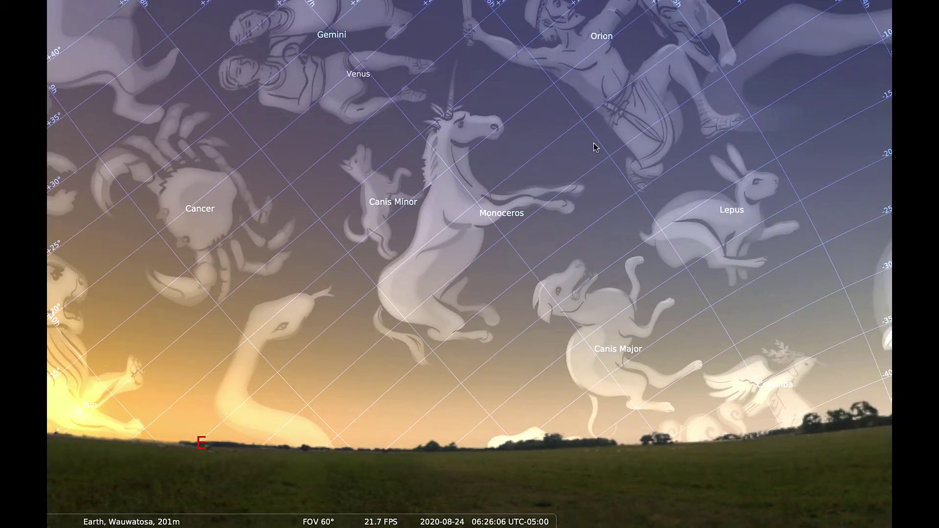
{"action": "left_click_drag", "start_coordinate": [594, 145], "coordinate": [459, 177]}
{"action": "left_click_drag", "start_coordinate": [542, 179], "coordinate": [483, 217]}
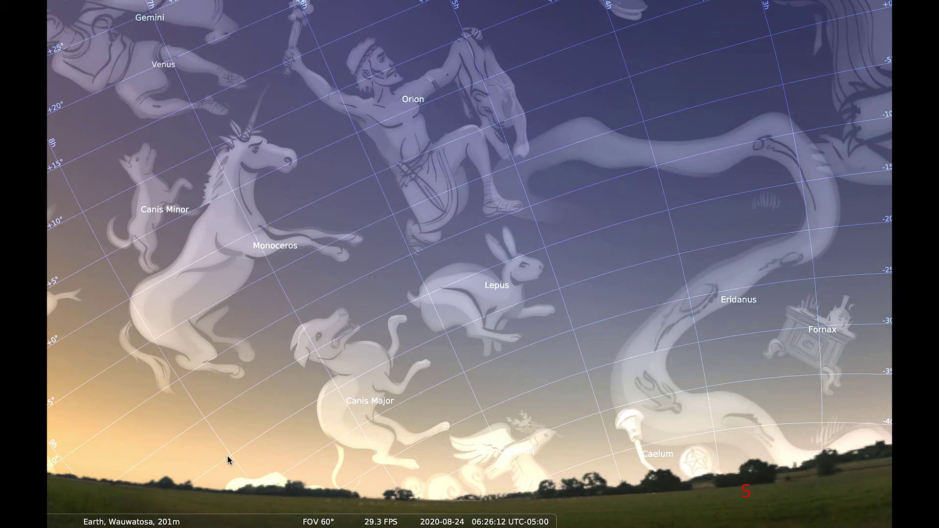
{"action": "mouse_move", "coordinate": [224, 522]}
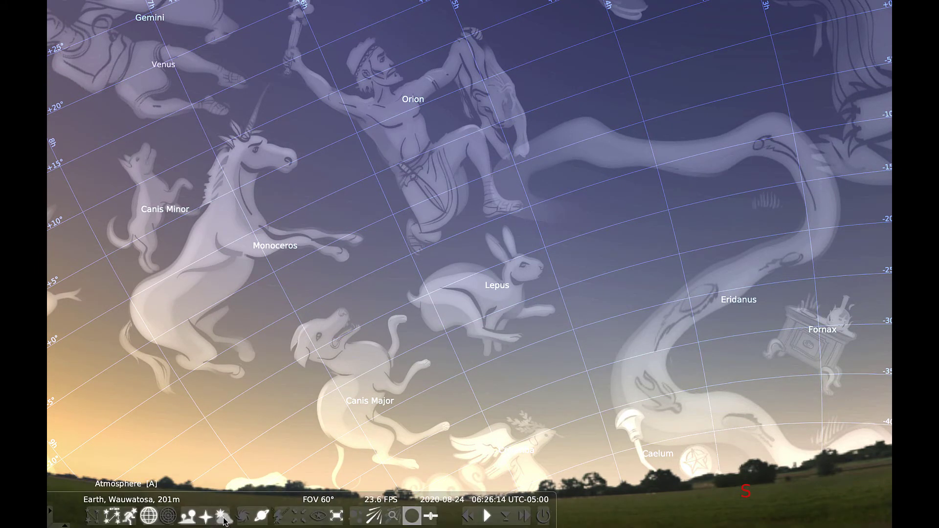
{"action": "left_click", "coordinate": [223, 521]}
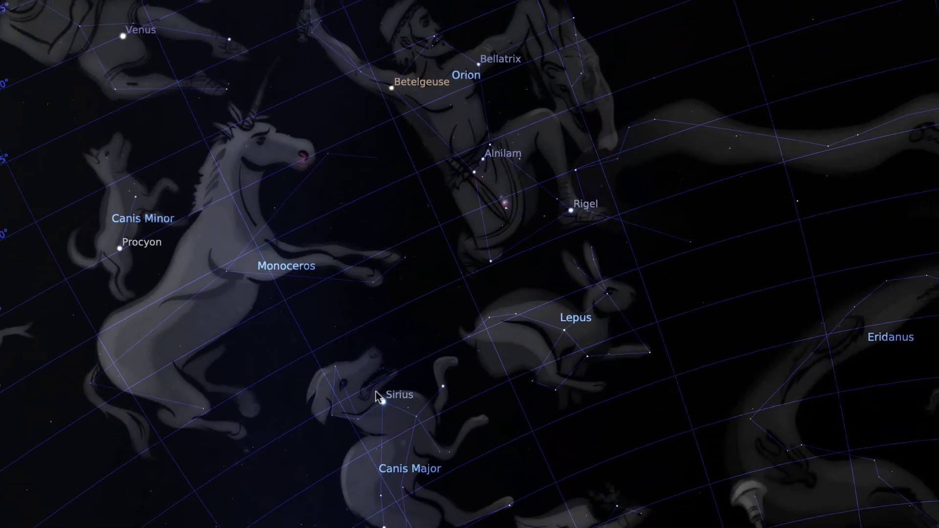
Inspect the details of Sirius, clear the selection, and survey the sky from Orion up to Taurus and across to Cetus
{"action": "left_click", "coordinate": [370, 381]}
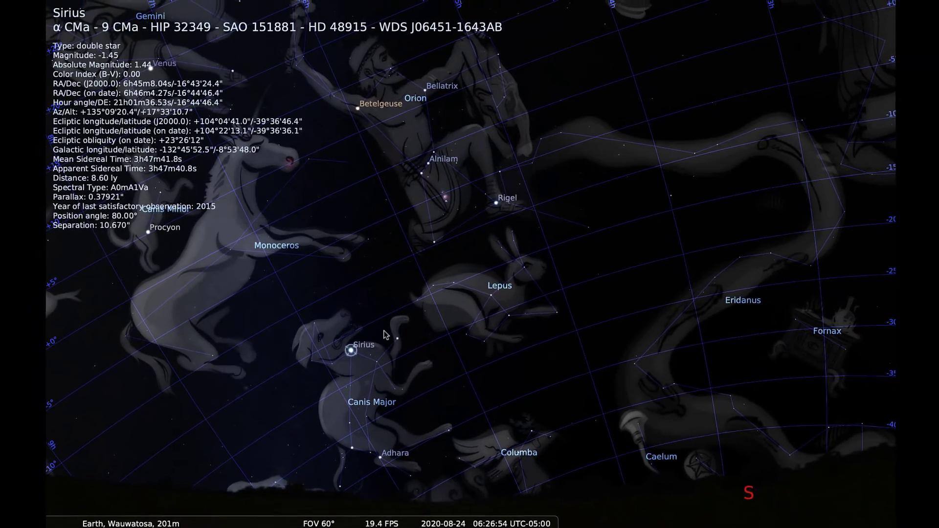
{"action": "right_click", "coordinate": [383, 335]}
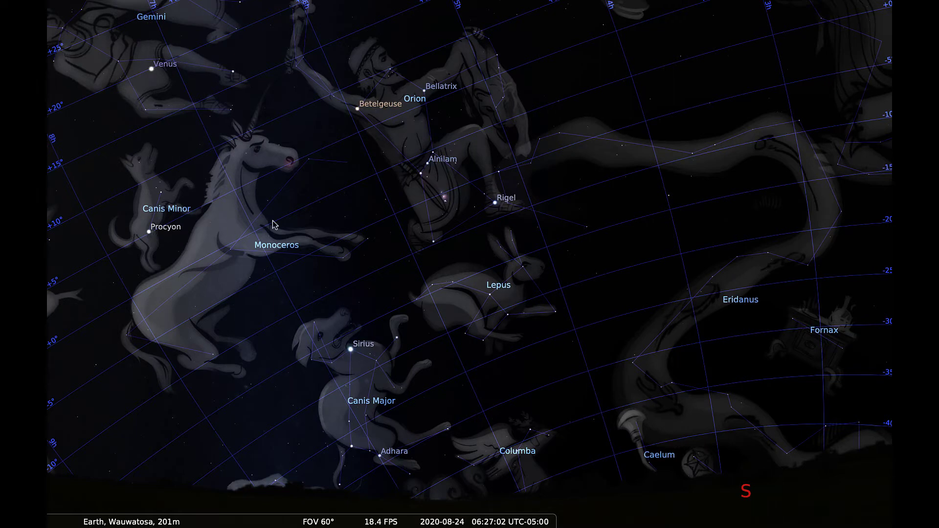
{"action": "left_click_drag", "start_coordinate": [320, 203], "coordinate": [307, 279]}
{"action": "left_click_drag", "start_coordinate": [467, 196], "coordinate": [372, 251]}
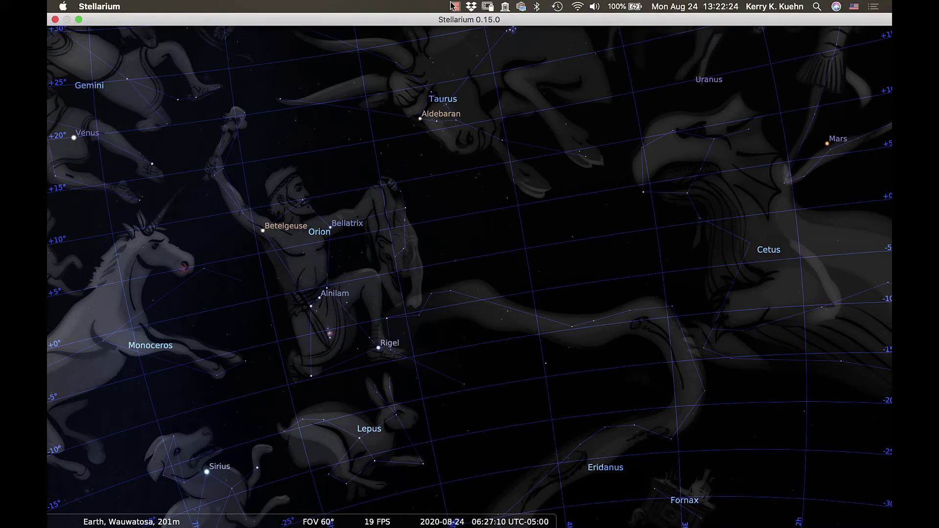
Turn the atmosphere back on over the Orion and Canis Major region
{"action": "left_click", "coordinate": [456, 6]}
{"action": "left_click", "coordinate": [492, 32]}
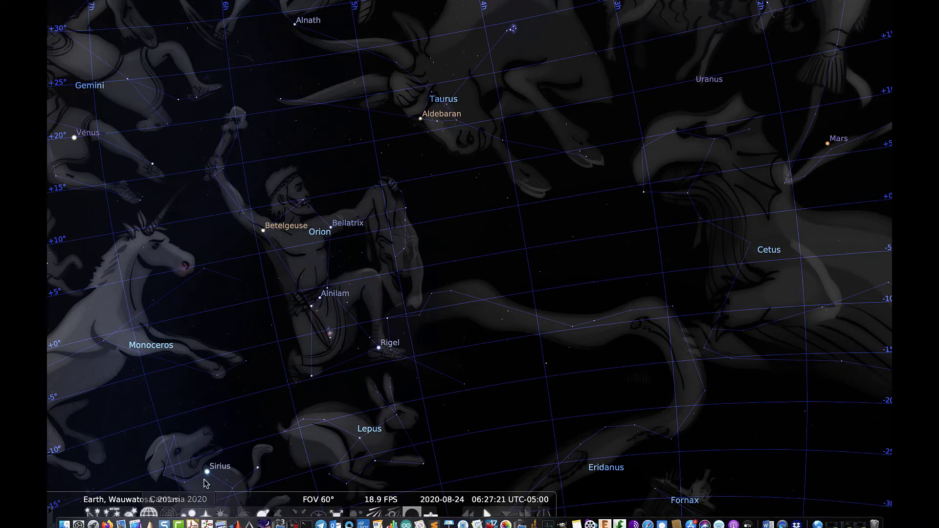
{"action": "mouse_move", "coordinate": [192, 520]}
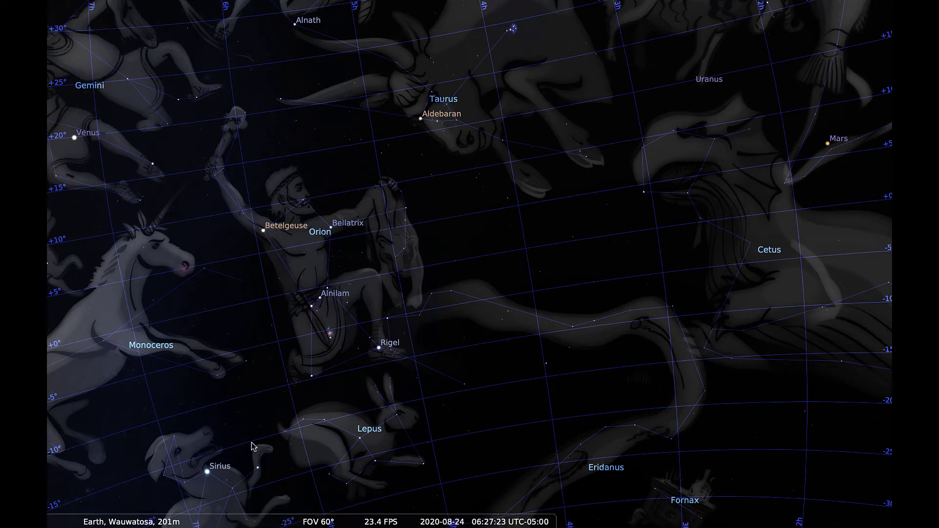
{"action": "left_click", "coordinate": [193, 520]}
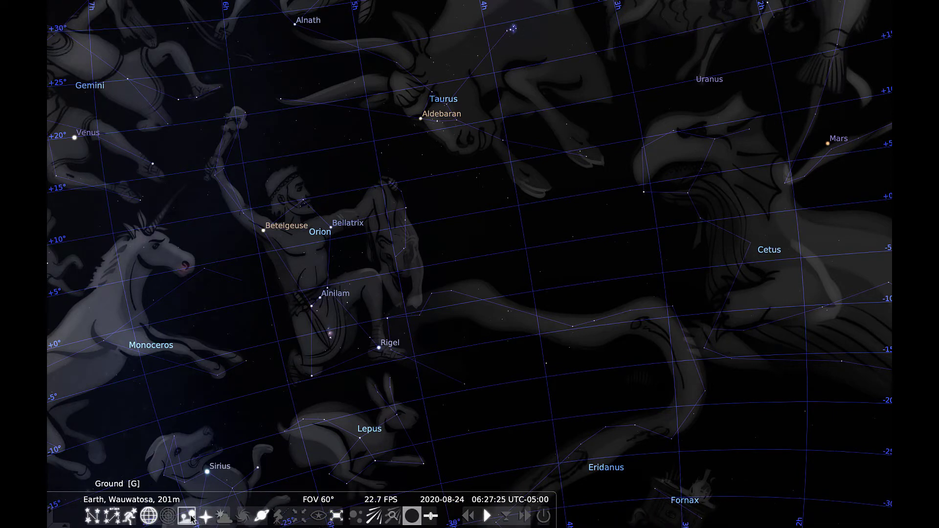
{"action": "left_click", "coordinate": [208, 518]}
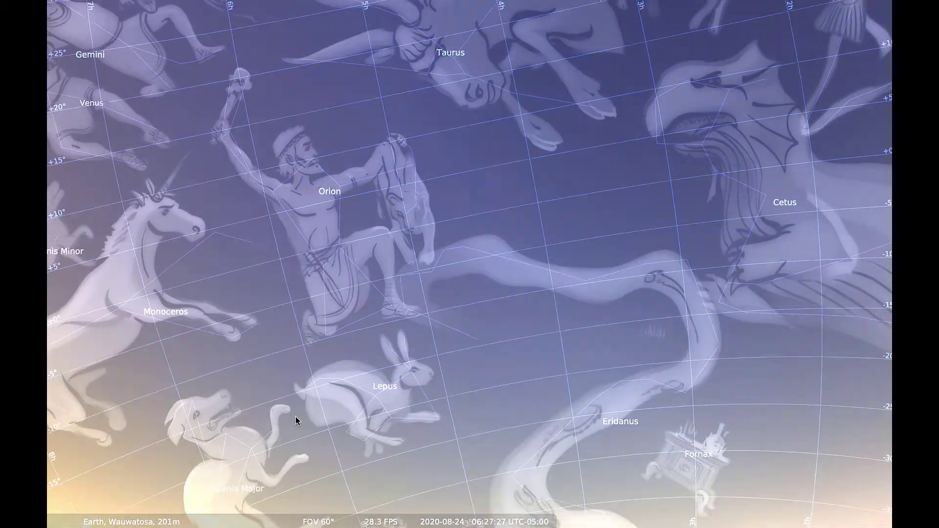
Speed time up to about 08:07 while following the sky round to Leo and the Sun in the east, and restore the normal rate
{"action": "left_click_drag", "start_coordinate": [296, 416], "coordinate": [375, 351]}
{"action": "left_click_drag", "start_coordinate": [263, 391], "coordinate": [309, 380]}
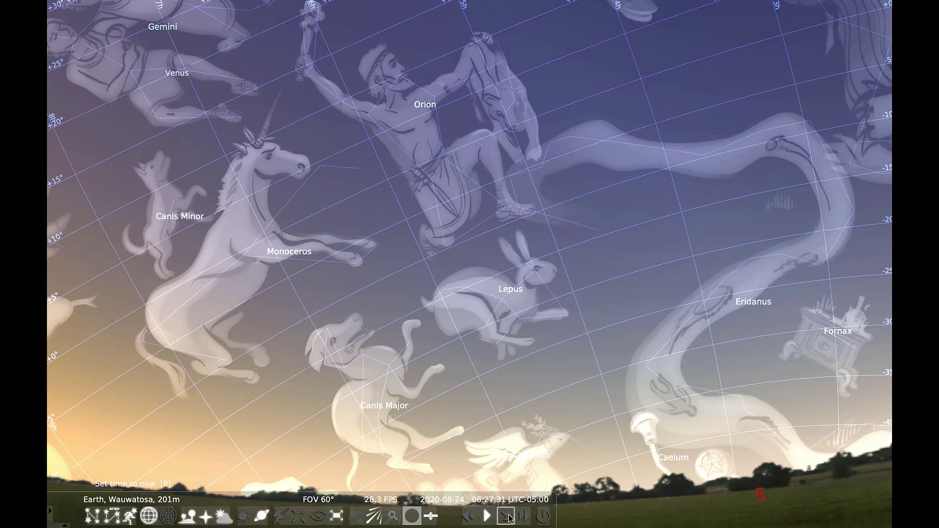
{"action": "left_click", "coordinate": [524, 516]}
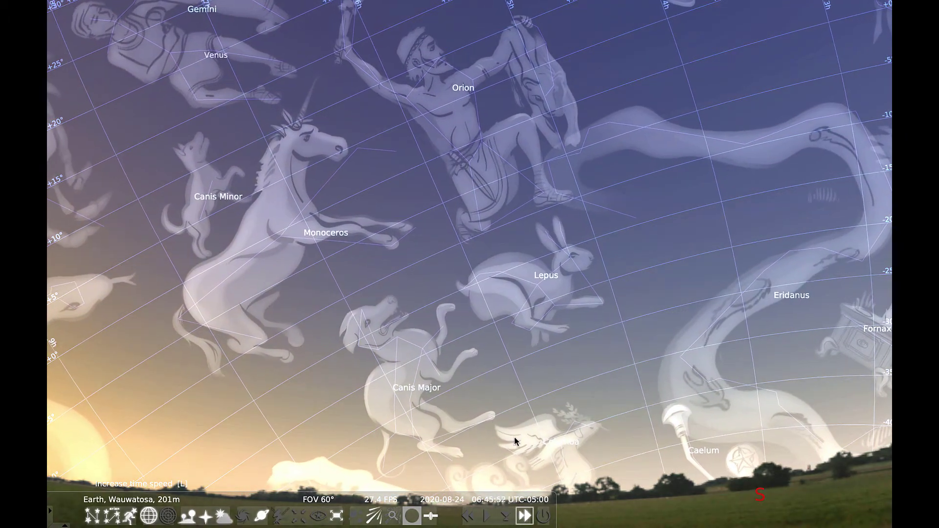
{"action": "left_click_drag", "start_coordinate": [394, 440], "coordinate": [562, 415]}
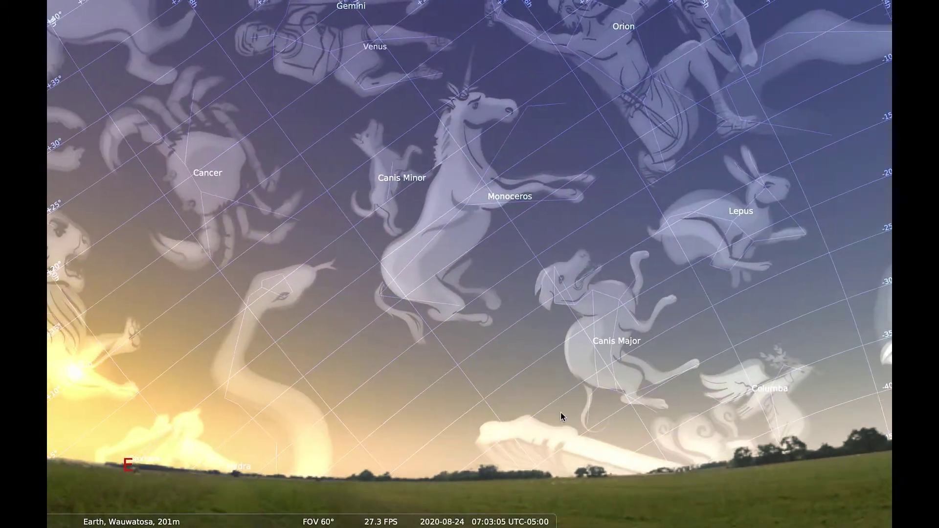
{"action": "left_click_drag", "start_coordinate": [444, 428], "coordinate": [549, 434]}
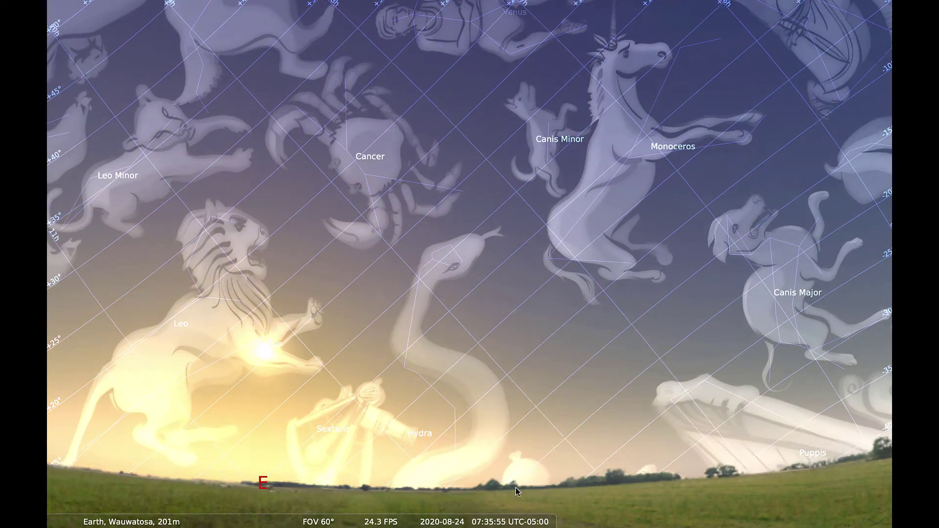
{"action": "left_click", "coordinate": [506, 517]}
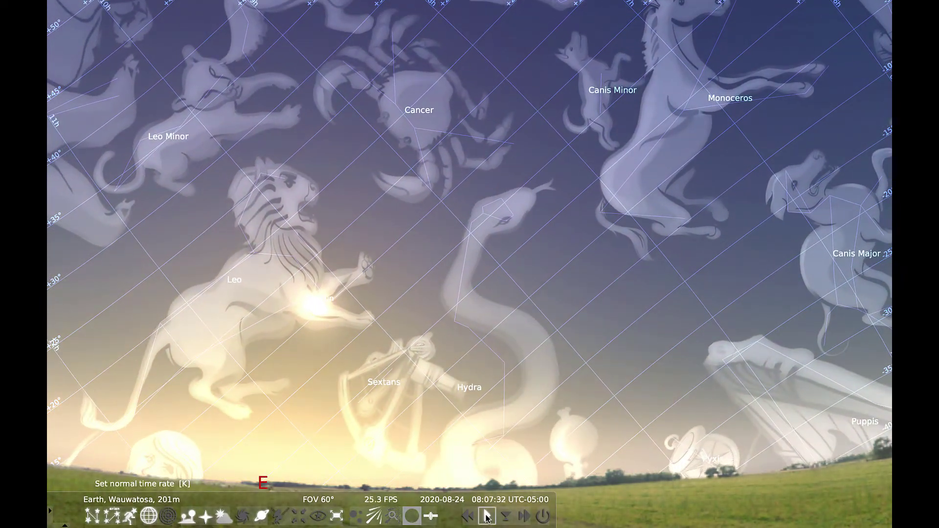